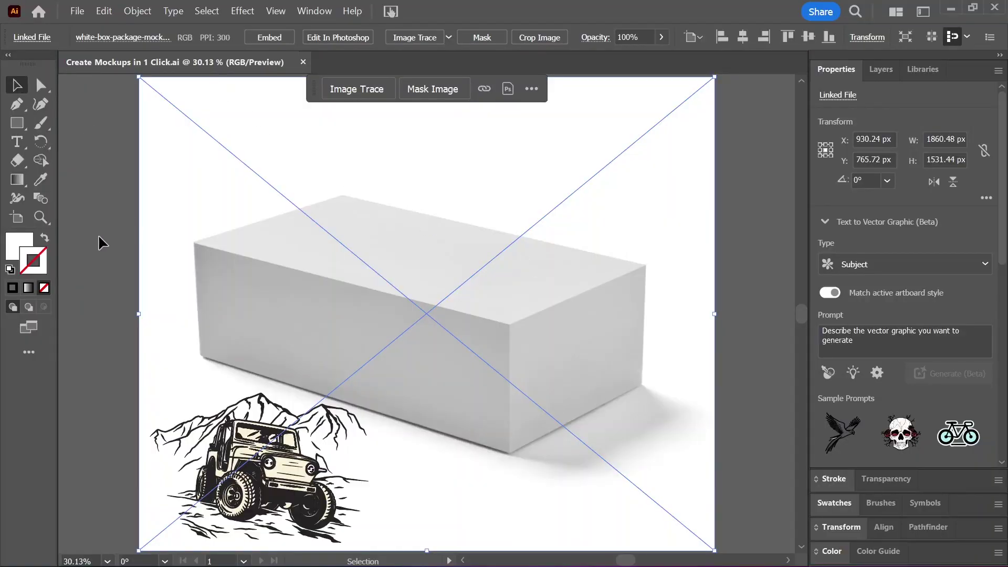
# Select the box photo and jeep-and-mountains art together and make them a Mockup (Beta)
pyautogui.moveTo(99, 234); pyautogui.dragTo(167, 531)
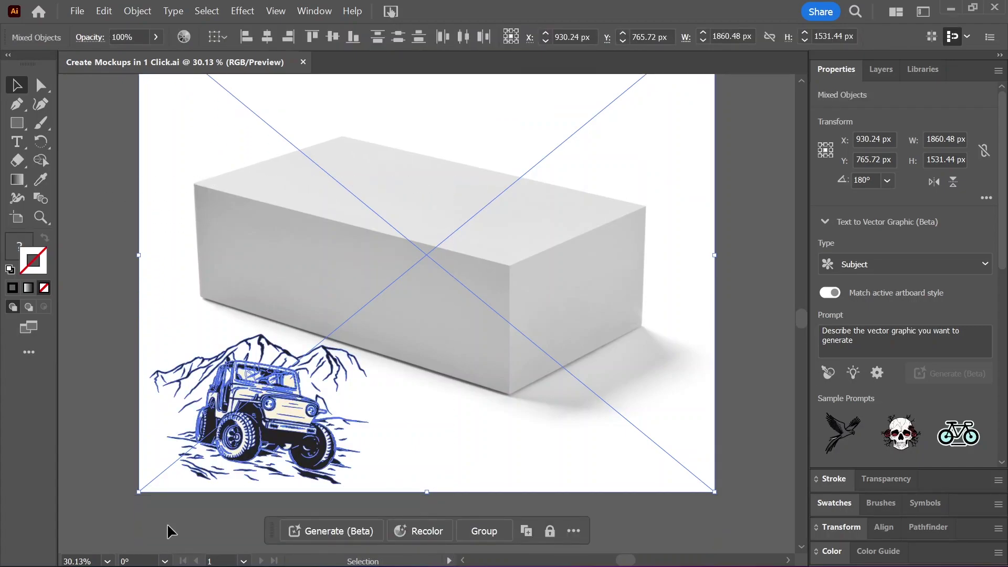
pyautogui.click(135, 12)
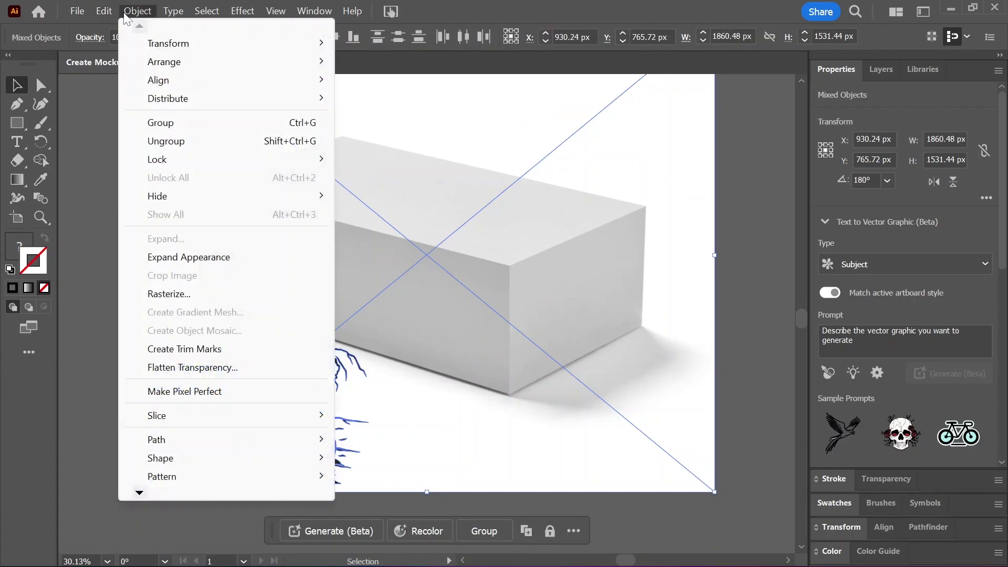
pyautogui.moveTo(189, 392)
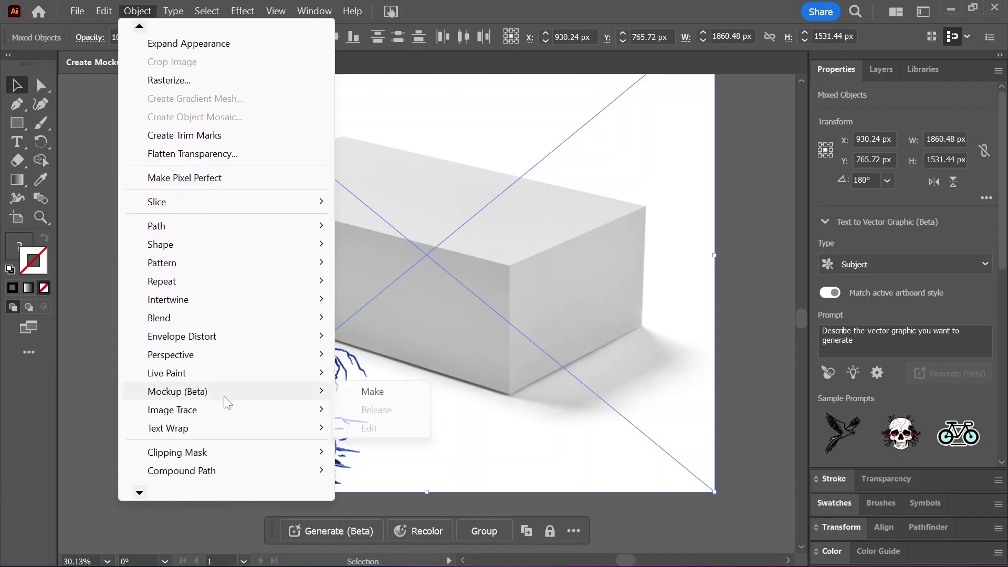
pyautogui.click(354, 392)
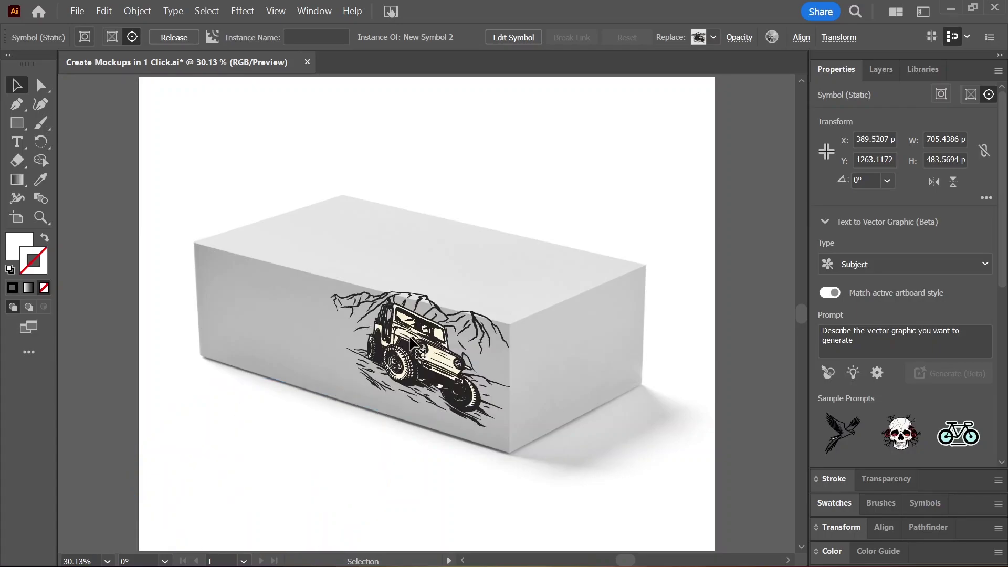
# Move the jeep art onto the box top, enlarging and rotating it diagonally across that face
pyautogui.moveTo(414, 341); pyautogui.dragTo(416, 299)
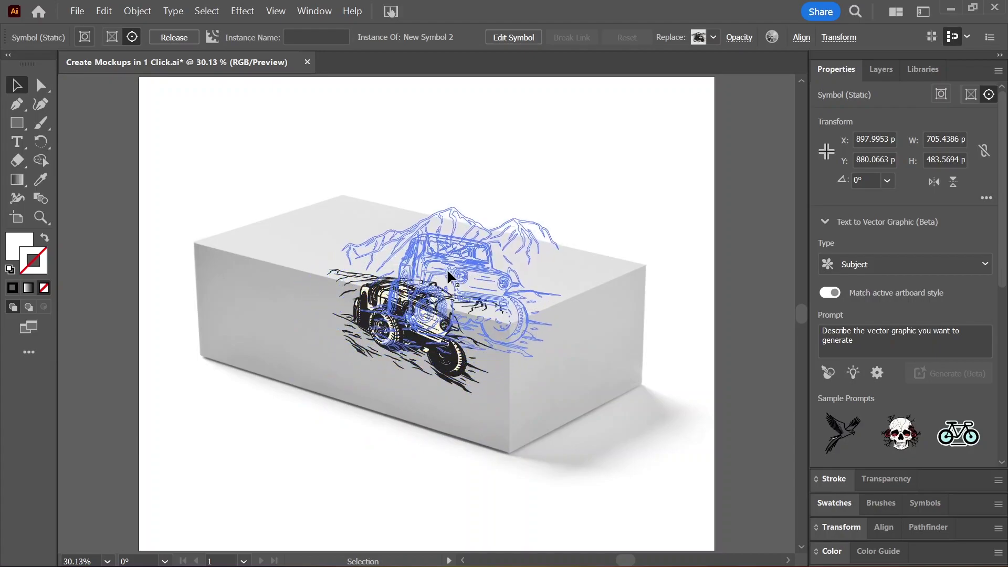
pyautogui.moveTo(417, 300)
pyautogui.mouseDown()
pyautogui.moveTo(460, 267)
pyautogui.moveTo(439, 259)
pyautogui.mouseUp()
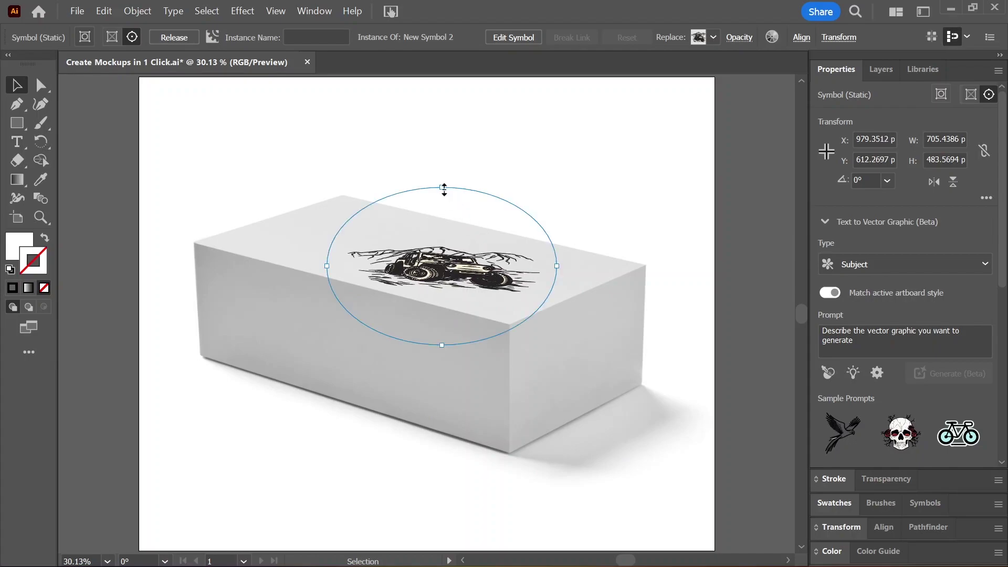
pyautogui.moveTo(443, 189); pyautogui.dragTo(445, 172)
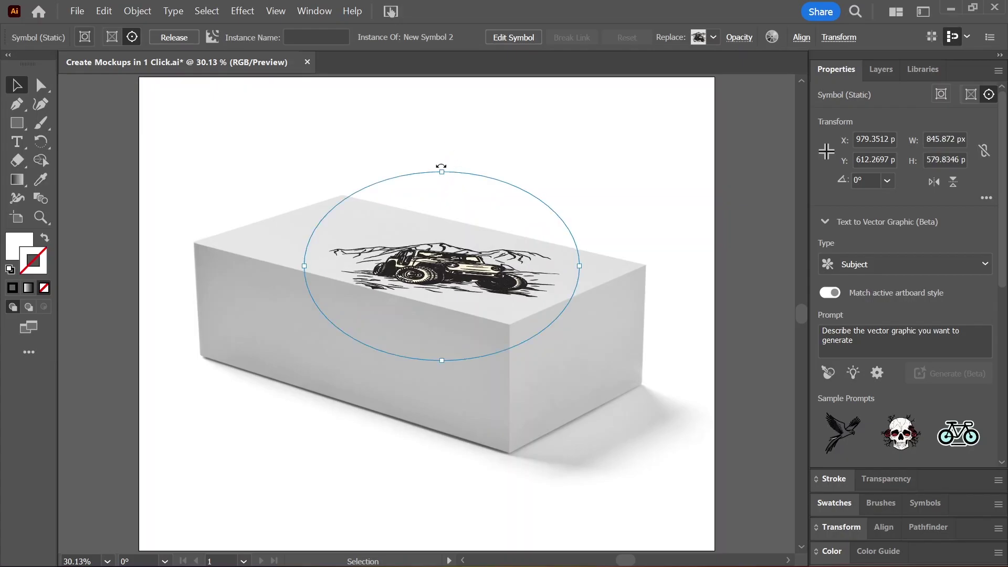
pyautogui.moveTo(441, 157); pyautogui.dragTo(299, 190)
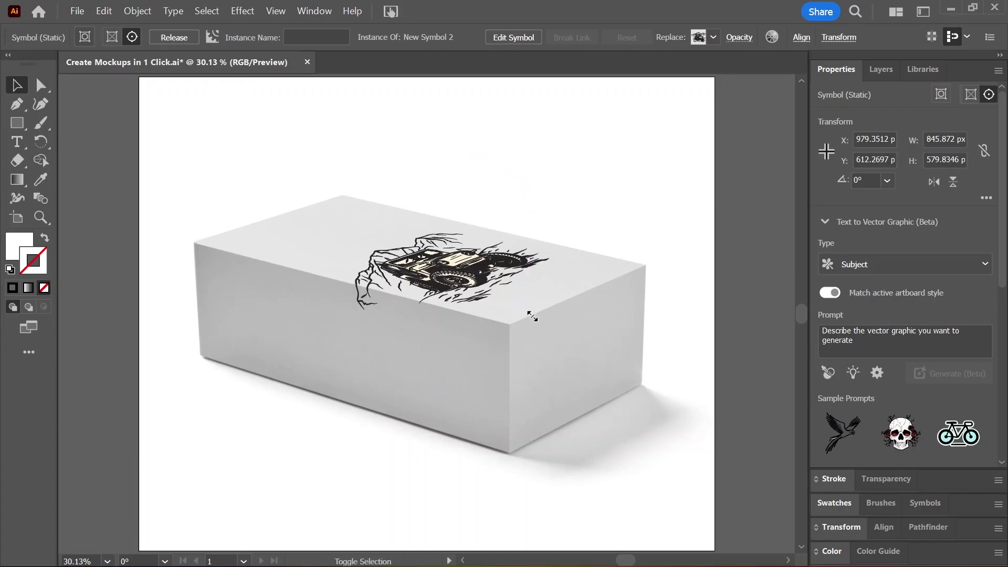
pyautogui.moveTo(531, 315); pyautogui.dragTo(544, 322)
pyautogui.moveTo(507, 134); pyautogui.dragTo(510, 122)
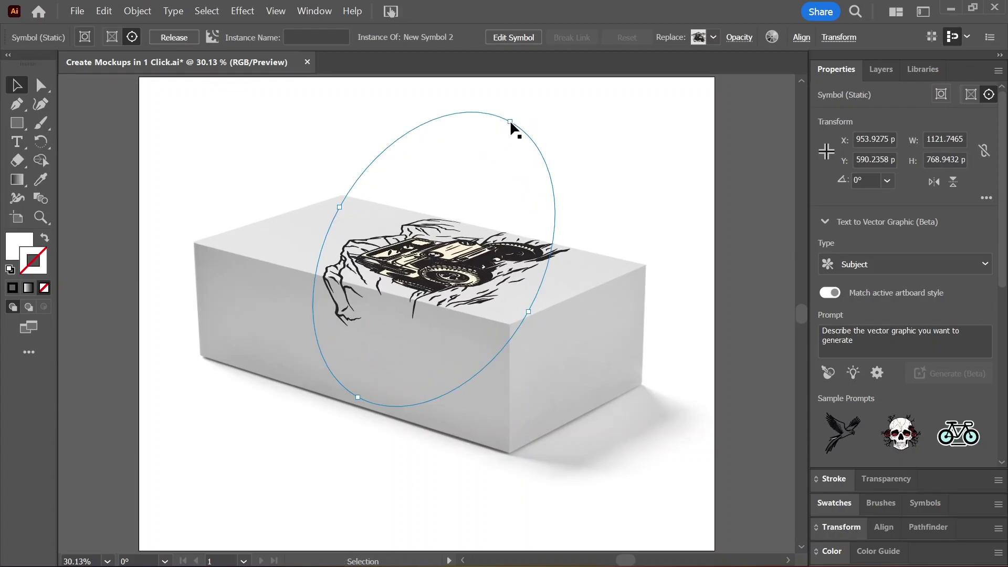
pyautogui.click(627, 105)
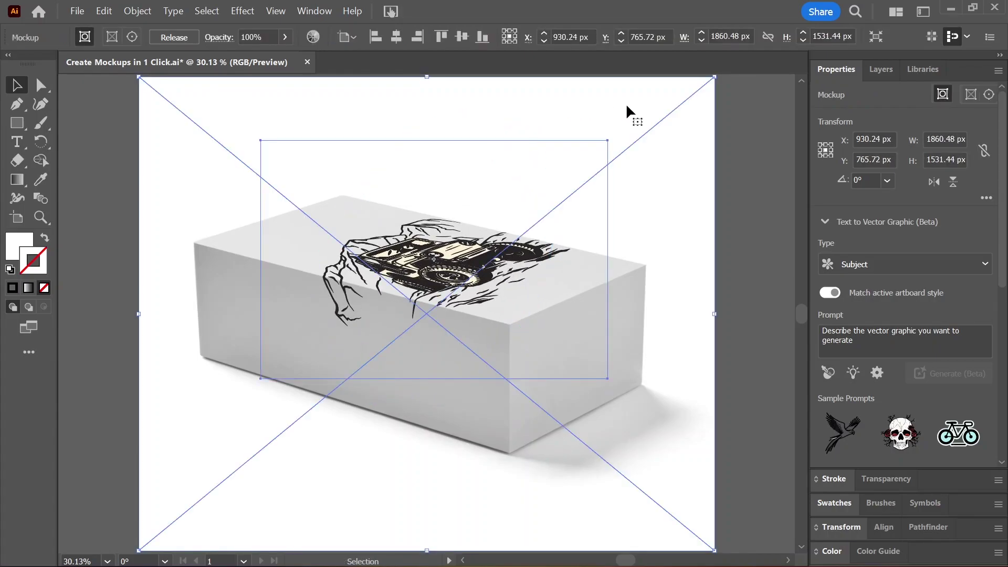
pyautogui.moveTo(665, 268); pyautogui.dragTo(379, 280)
pyautogui.doubleClick(393, 269)
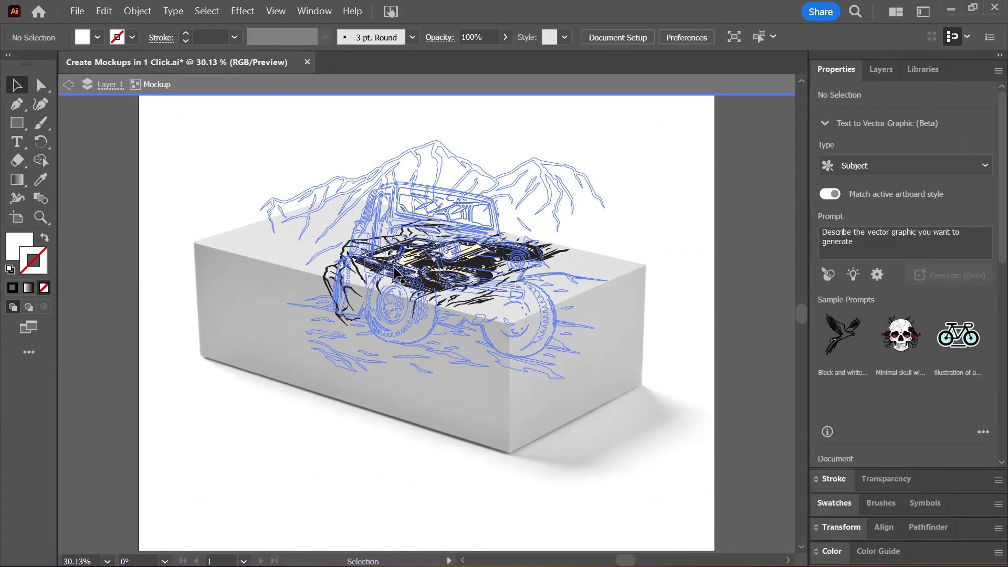
pyautogui.doubleClick(420, 274)
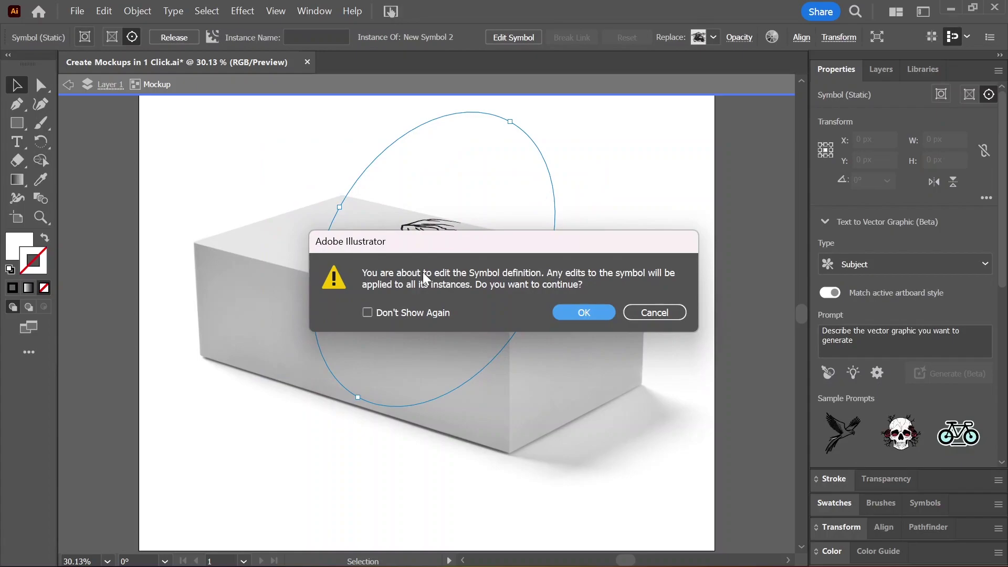
pyautogui.click(561, 312)
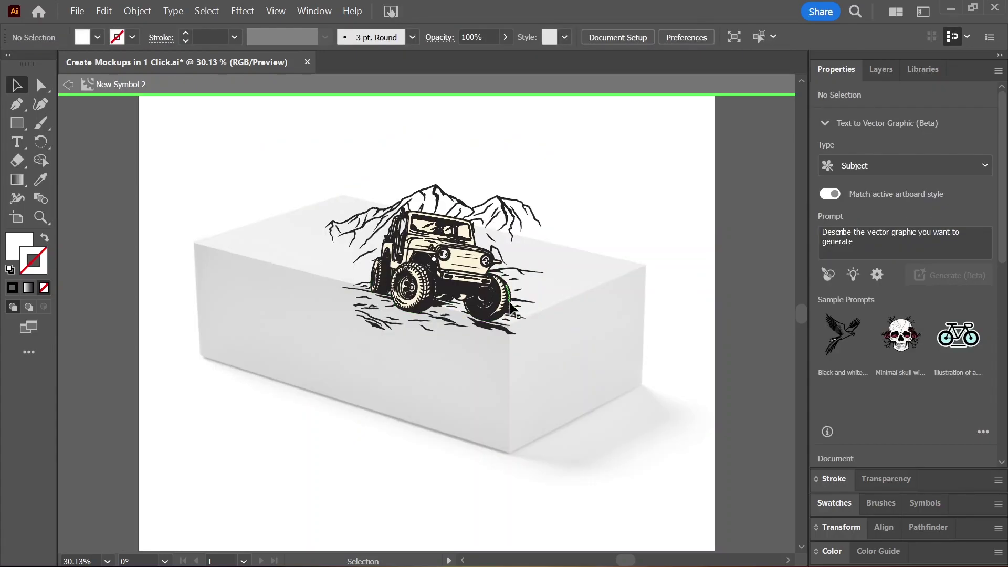
pyautogui.press('Escape')
pyautogui.click(471, 276)
# Inside the mockup, expand the jeep symbol into grouped artwork
pyautogui.doubleClick(465, 277)
pyautogui.click(447, 280)
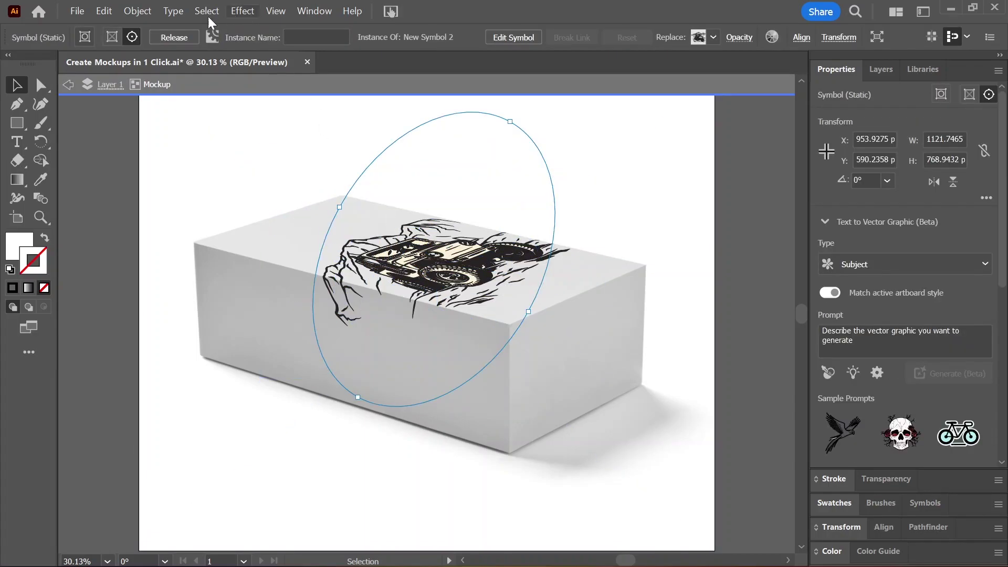
pyautogui.click(137, 10)
pyautogui.click(207, 238)
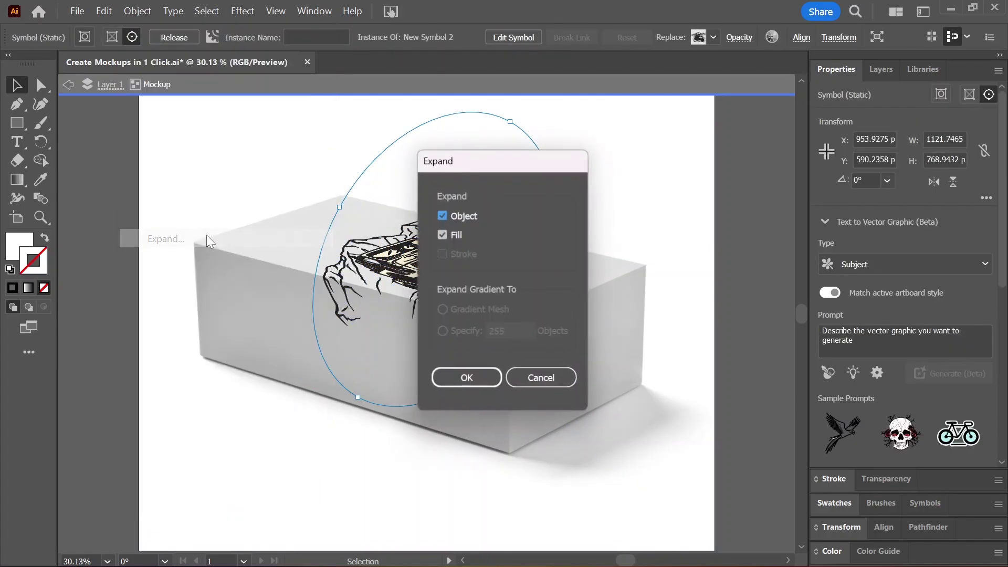
pyautogui.click(465, 378)
# Select the expanded jeep group, drag it down-left, and exit isolation mode
pyautogui.click(734, 299)
pyautogui.click(463, 263)
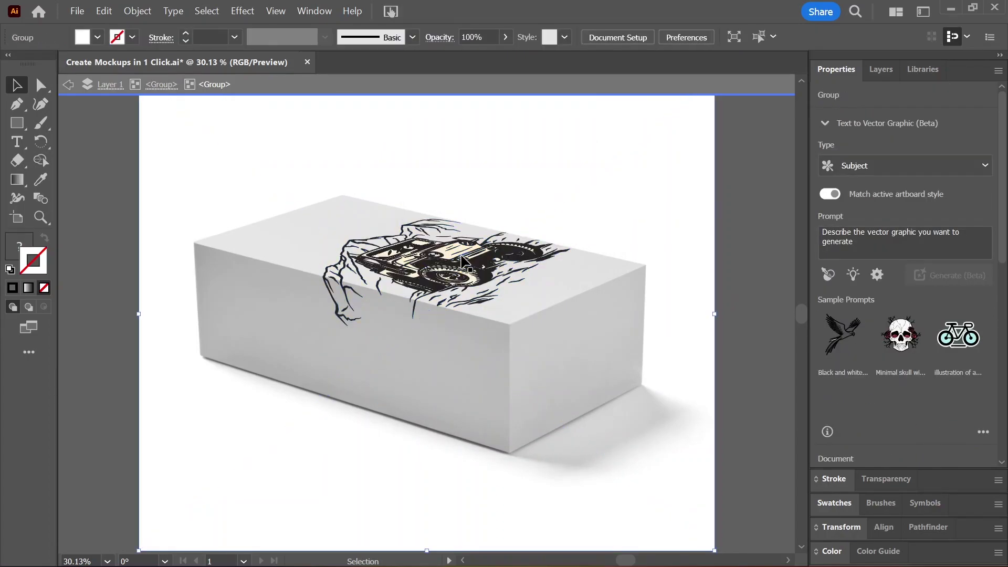
pyautogui.hotkey('ctrl', 'shift', 'a')
pyautogui.doubleClick(463, 262)
pyautogui.moveTo(464, 263)
pyautogui.mouseDown()
pyautogui.moveTo(288, 435)
pyautogui.moveTo(293, 484)
pyautogui.mouseUp()
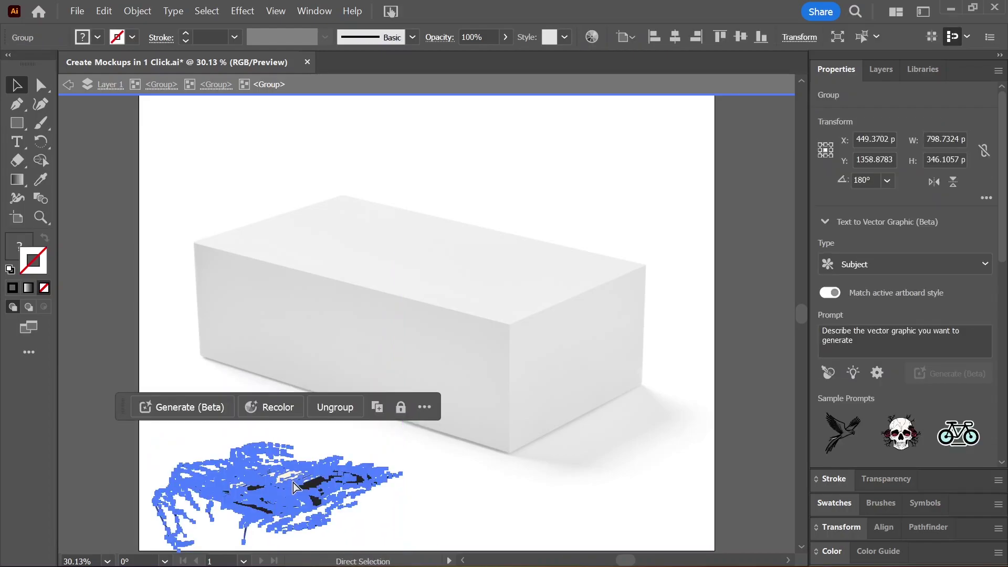
pyautogui.doubleClick(296, 488)
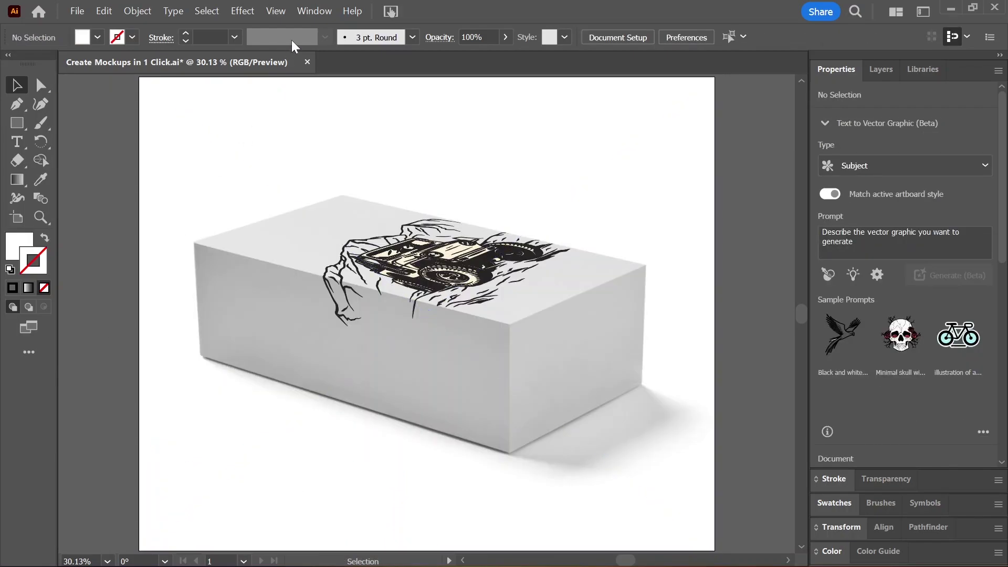
# Open the Mockup (Beta) panel over the canvas with Branding Graphics as the category
pyautogui.click(312, 11)
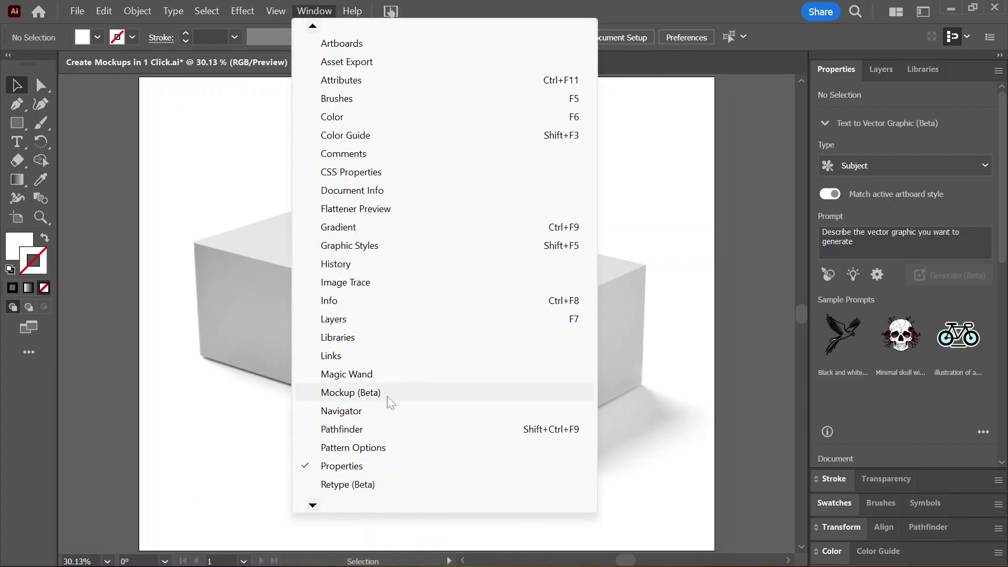
pyautogui.click(390, 398)
pyautogui.moveTo(71, 17); pyautogui.dragTo(653, 87)
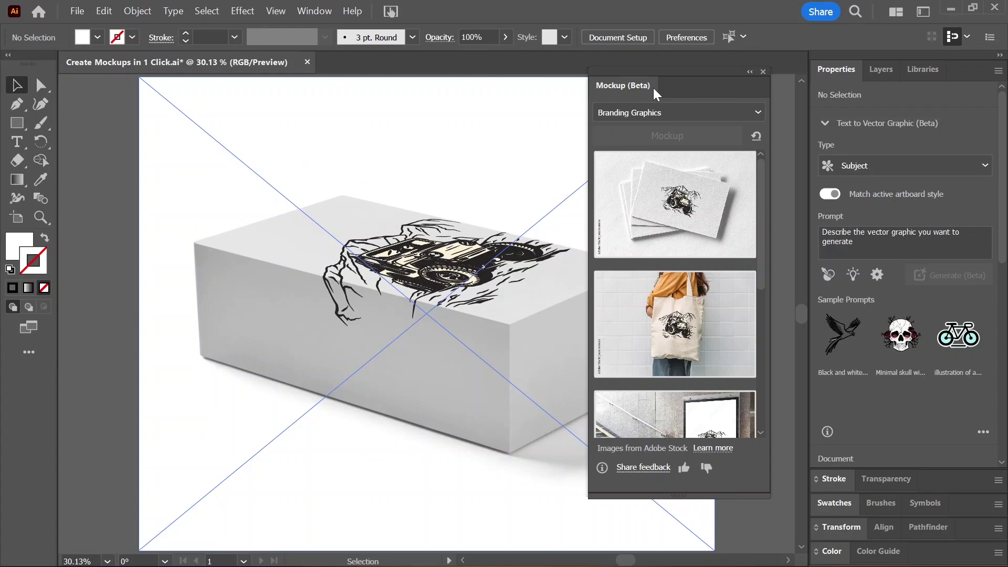
pyautogui.click(673, 108)
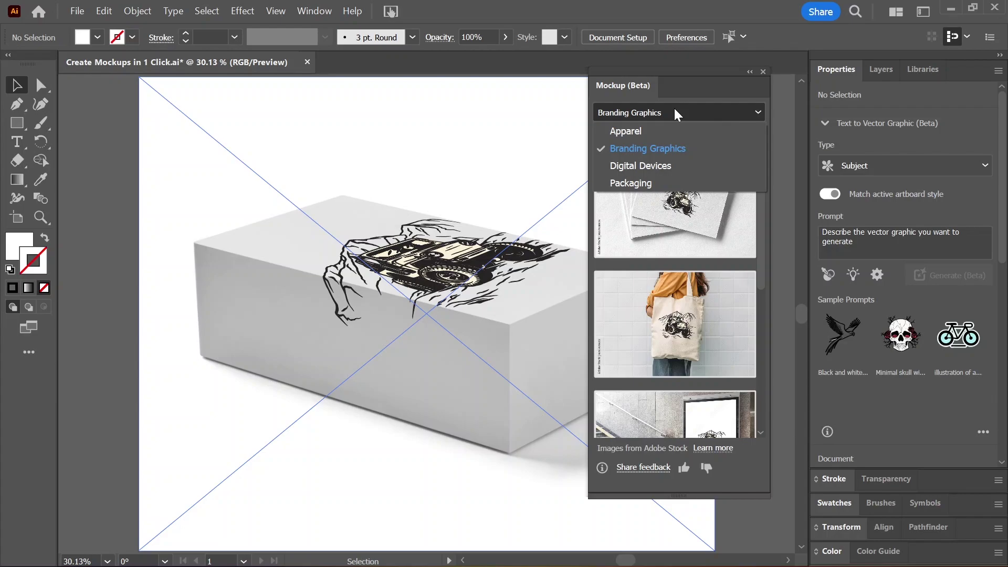
pyautogui.click(675, 112)
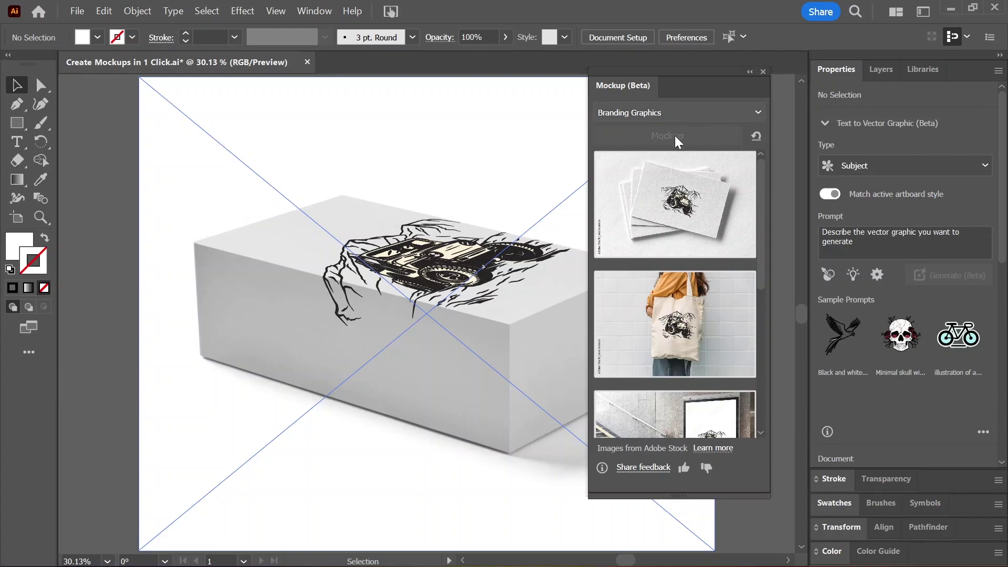
pyautogui.scroll(-3, 680, 336)
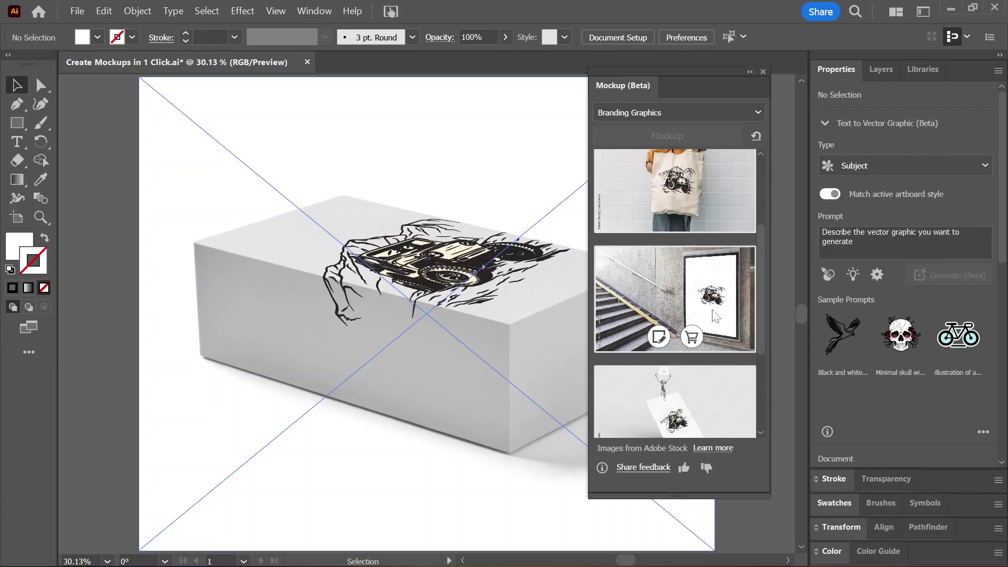
# Apply the stair billboard template to the jeep art, then deselect to view the scene
pyautogui.click(658, 337)
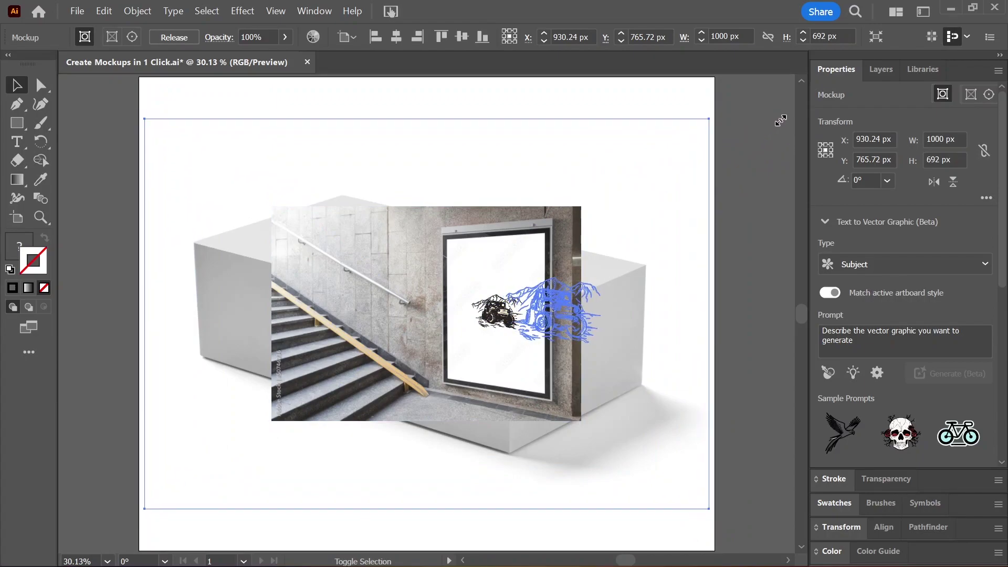
pyautogui.click(768, 156)
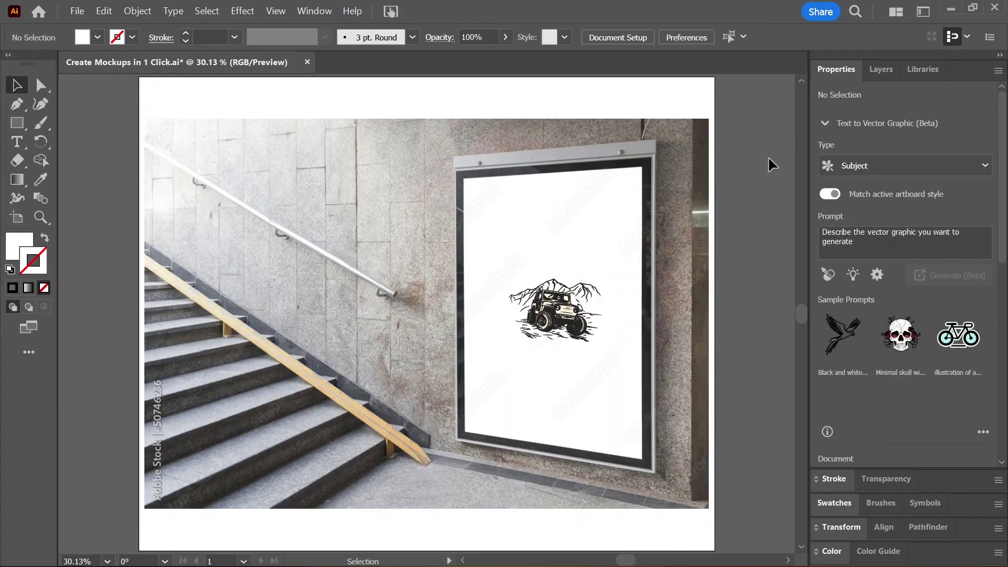